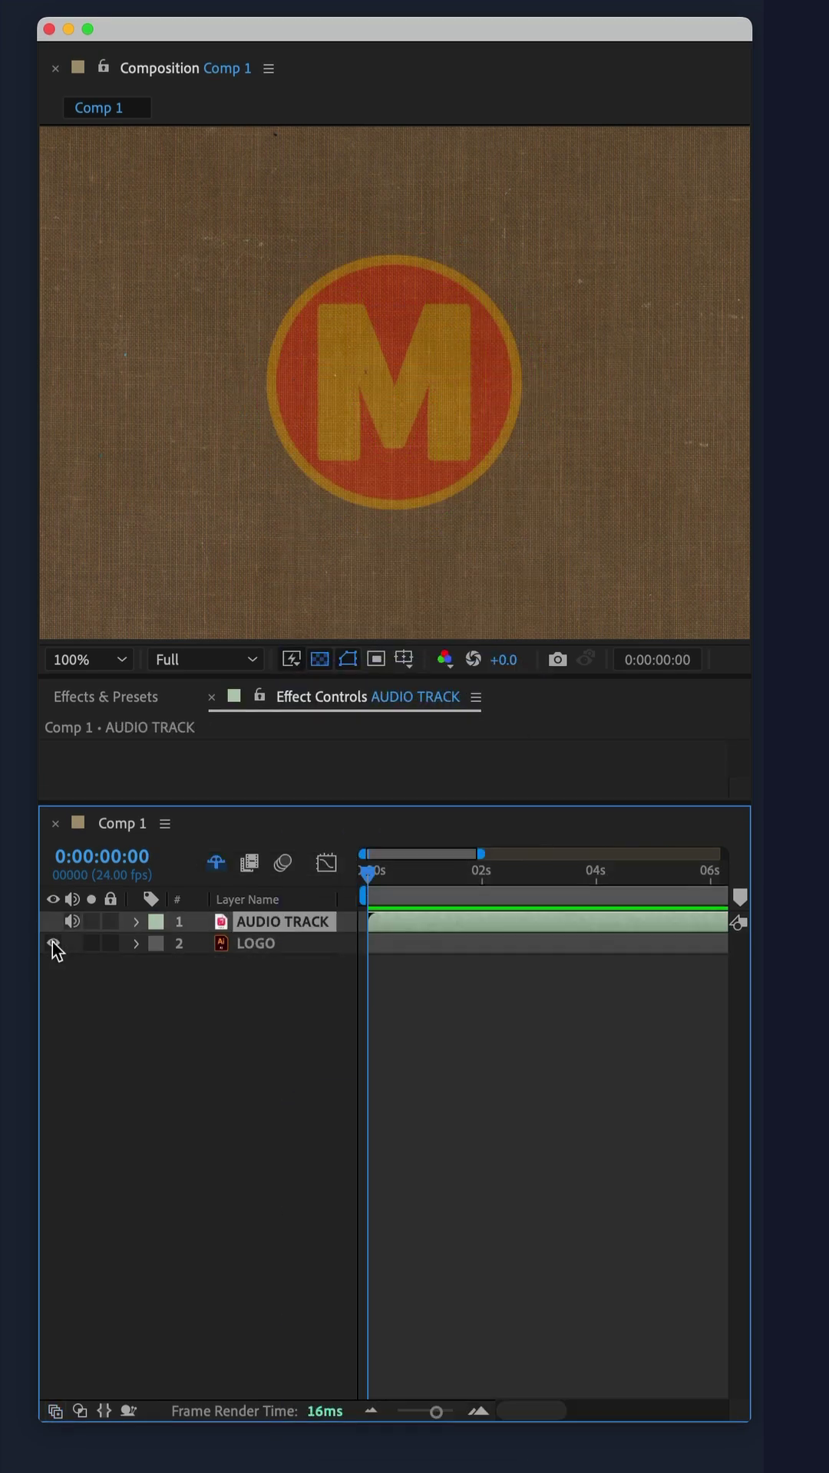
Step: Convert AUDIO TRACK to amplitude keyframes, then delete the Left and Right Channel effects
click(52, 944)
click(52, 944)
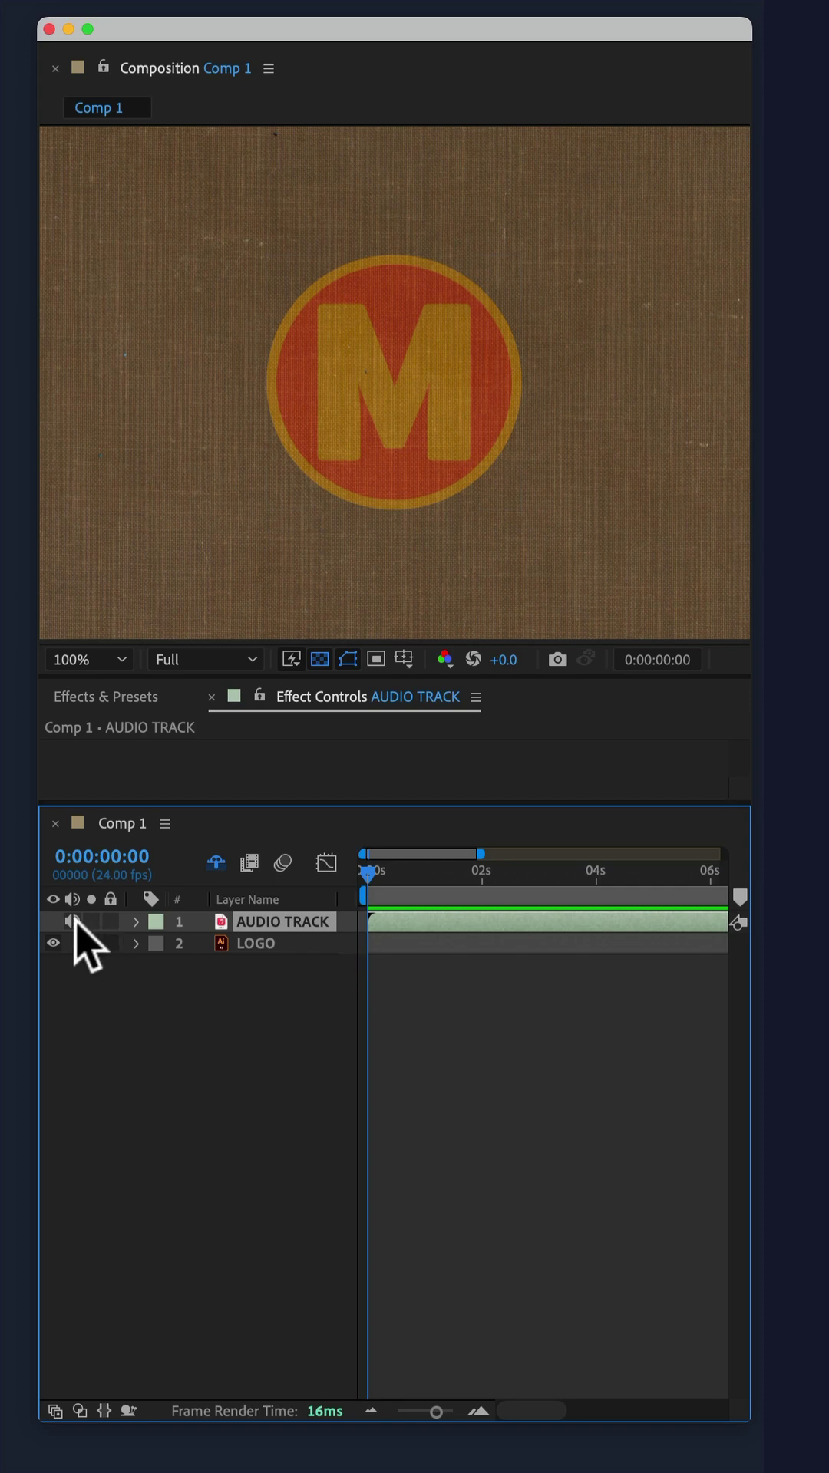
key(space)
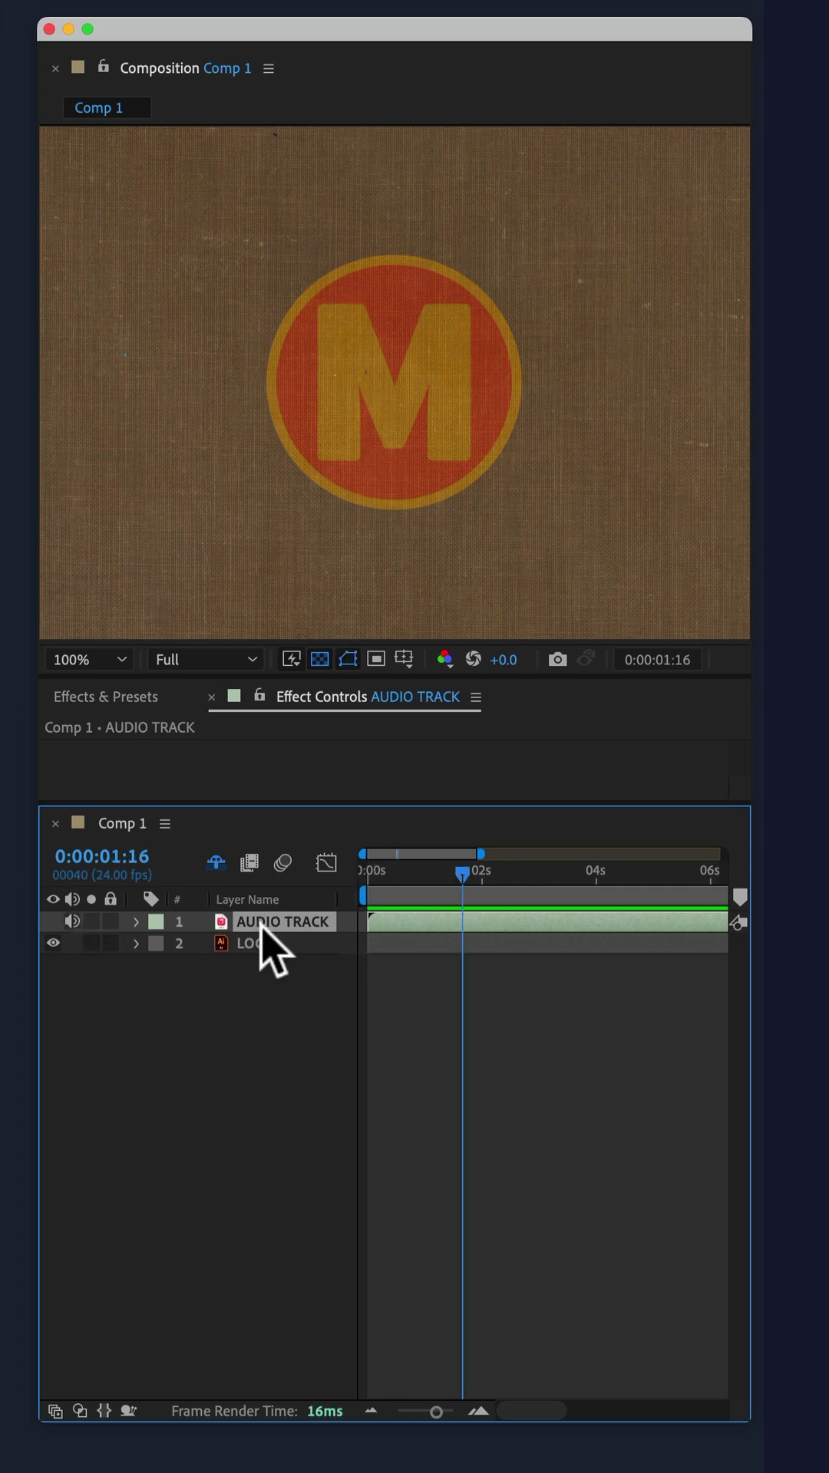
right_click(230, 920)
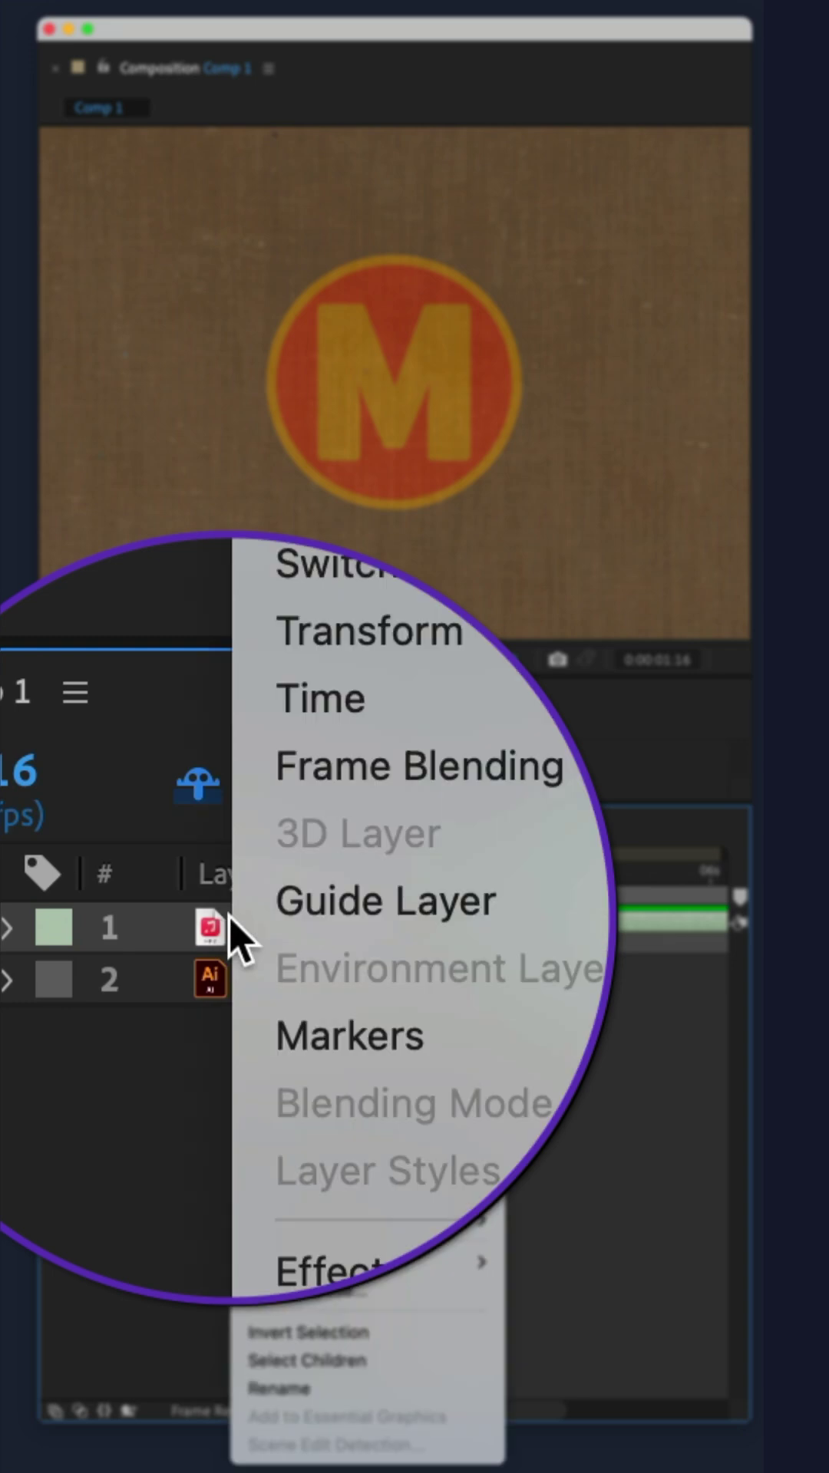
mouse_move(322, 1093)
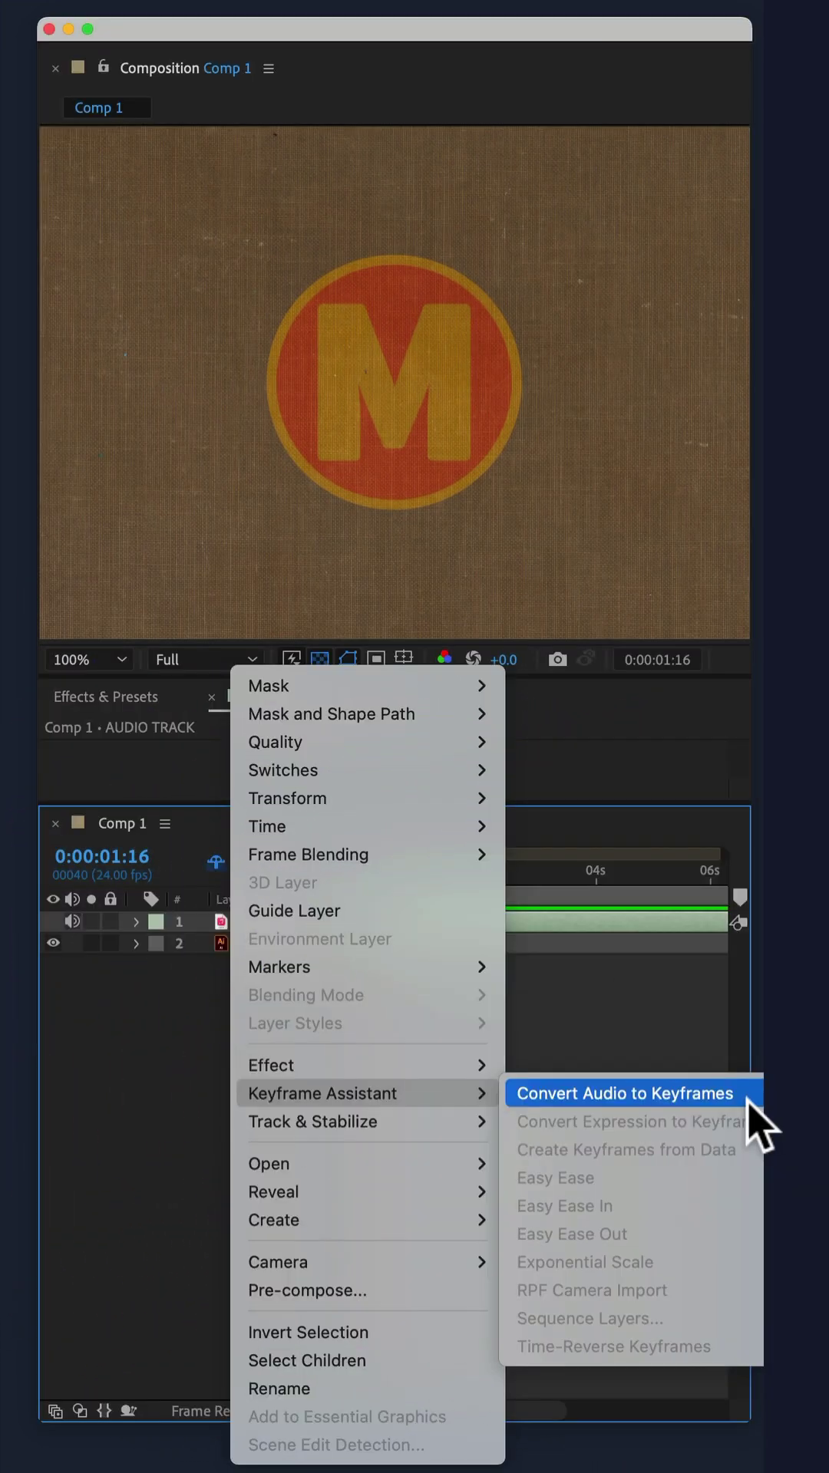
click(748, 1097)
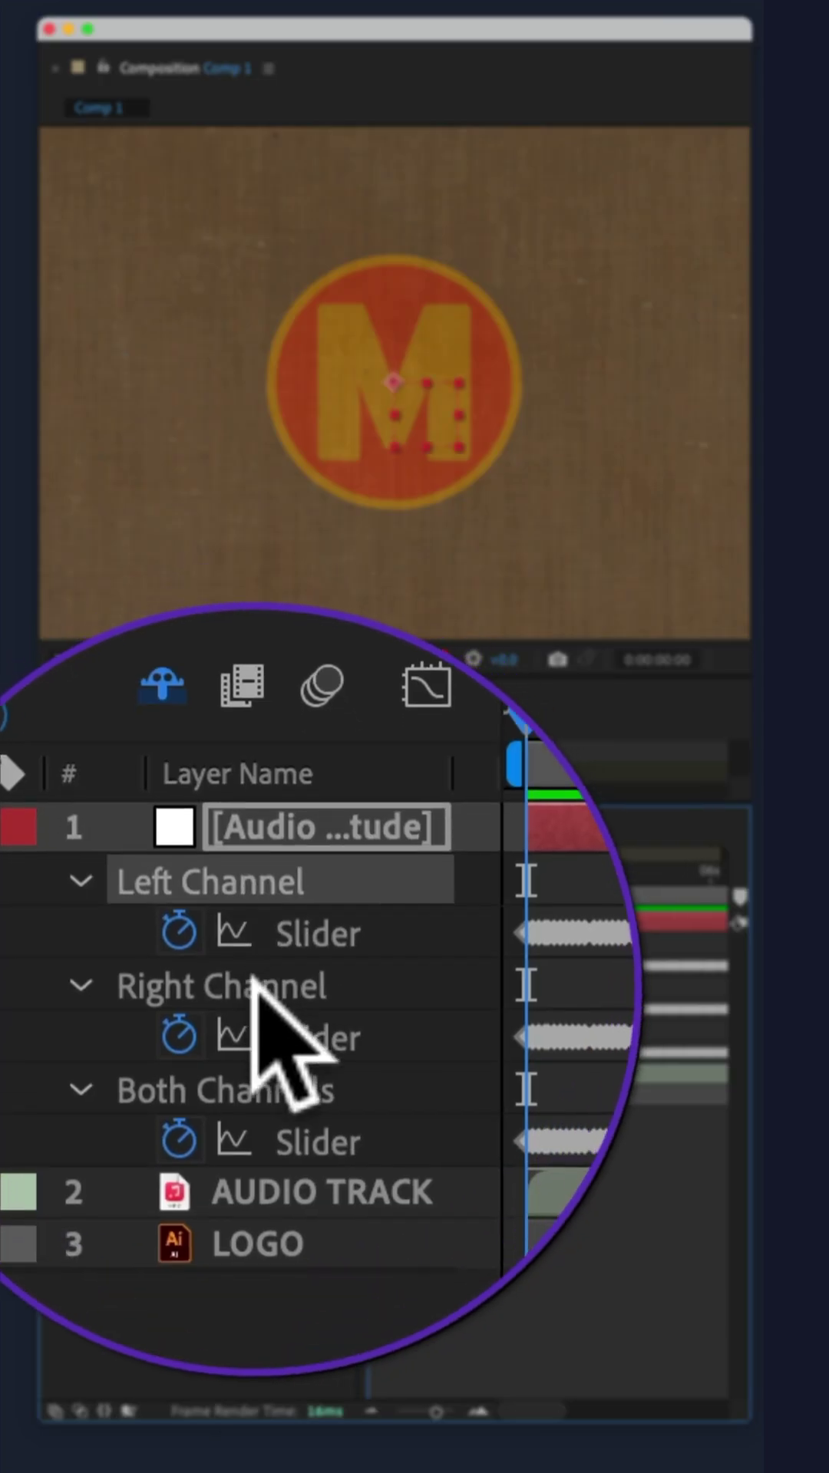
key(Delete)
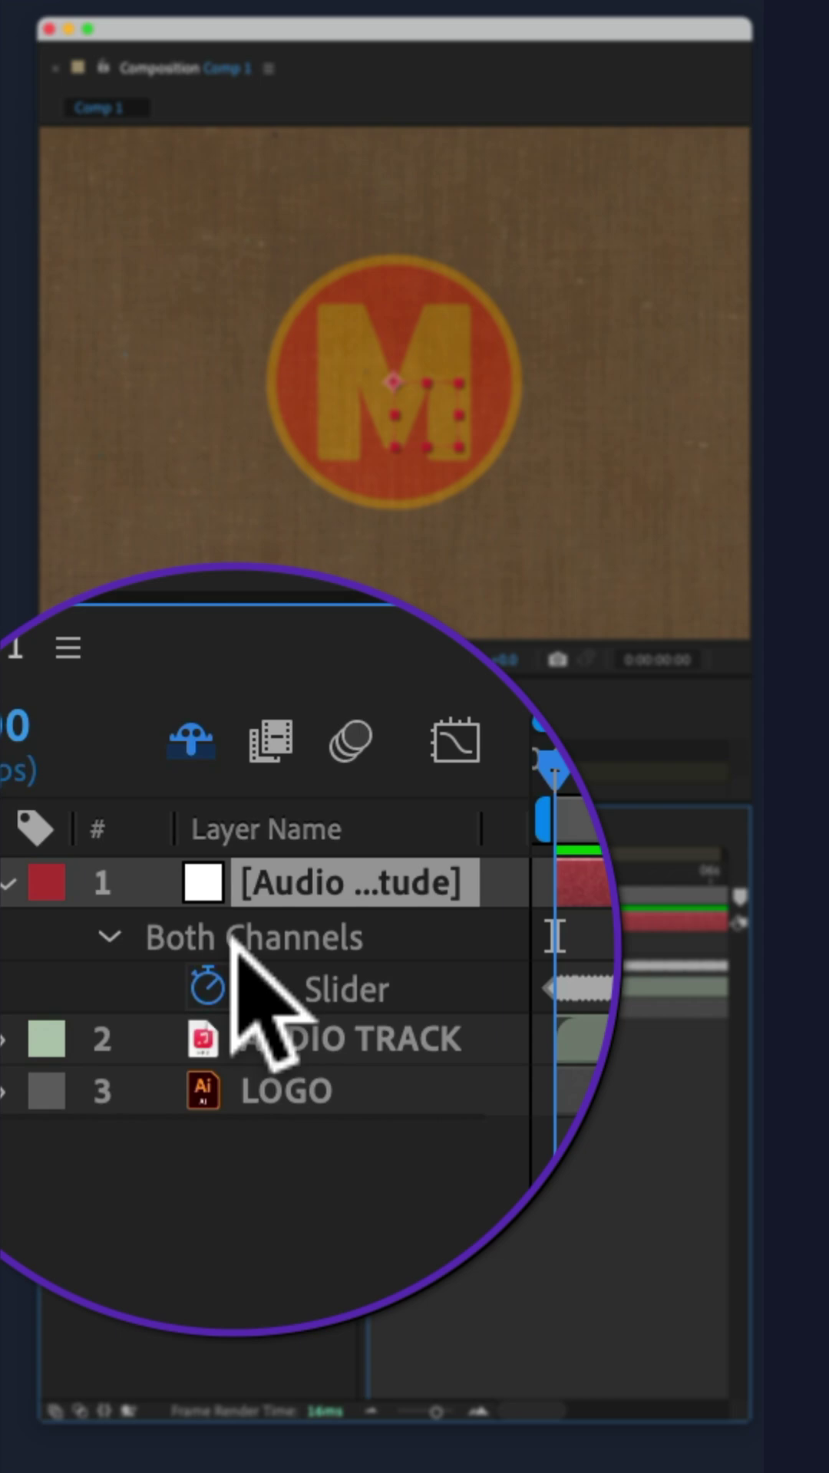
Step: Reveal the LOGO layer's Scale property and enable an expression on it
click(249, 1009)
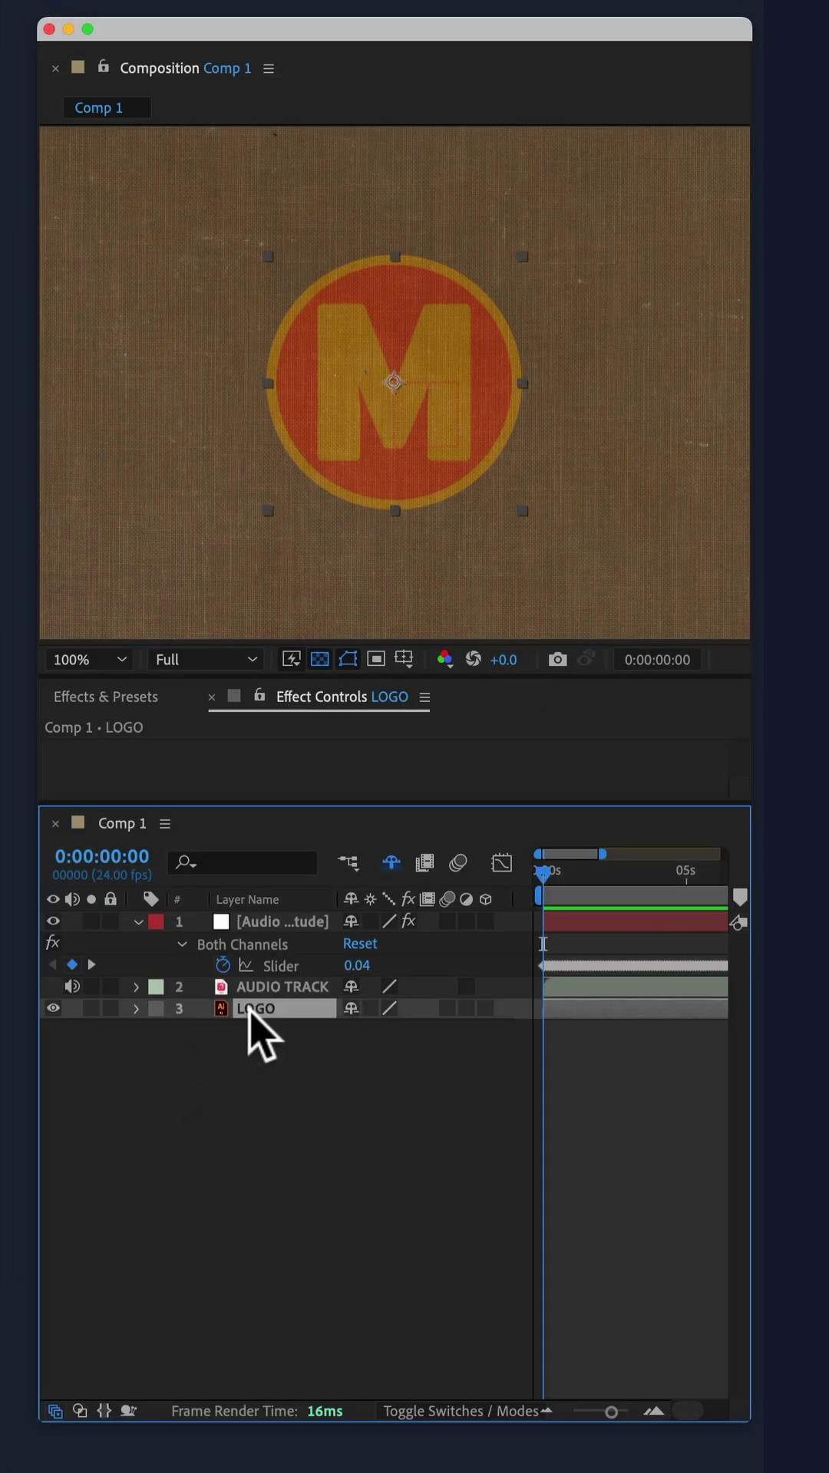
key(s)
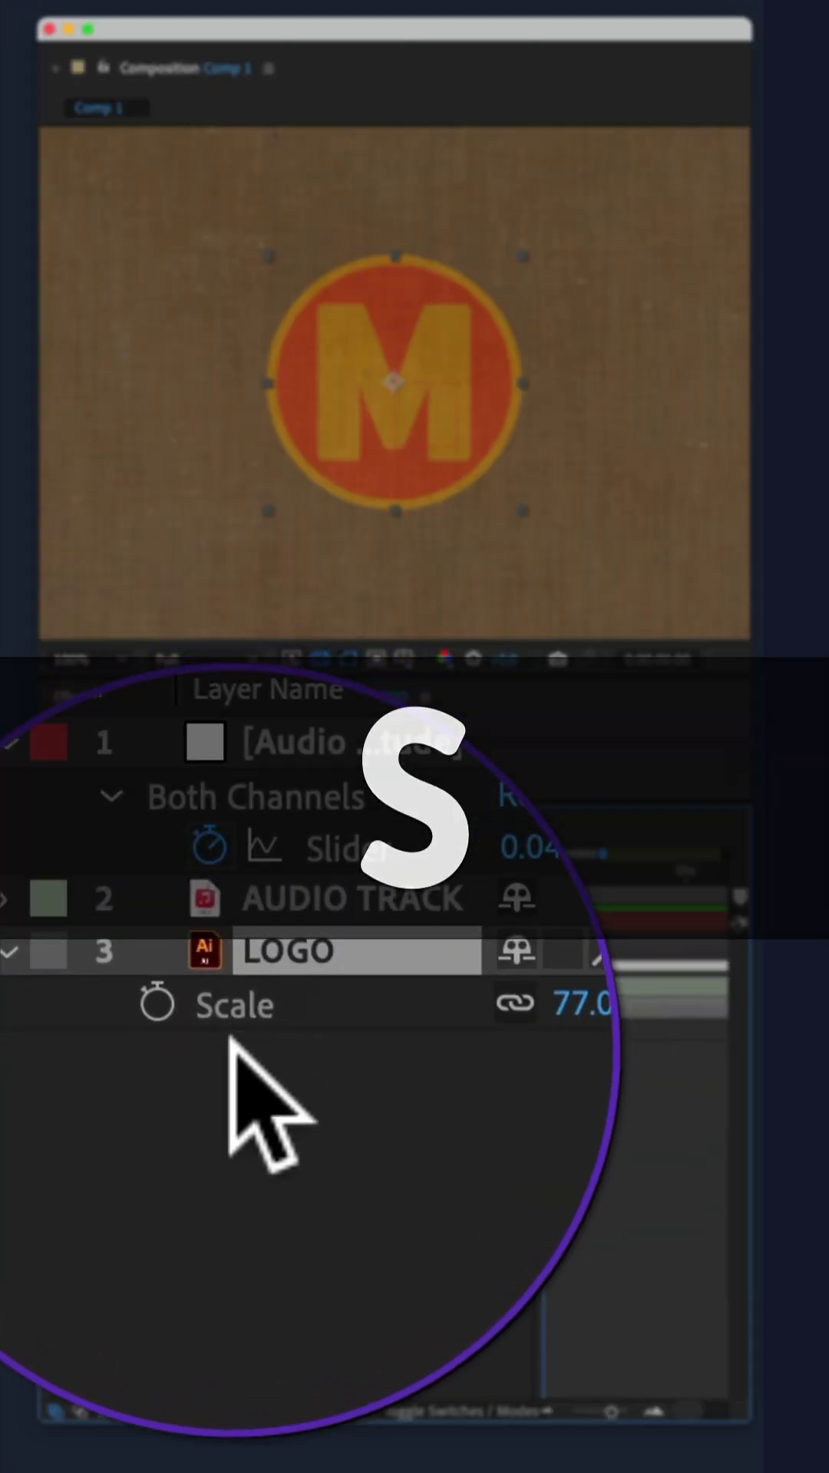
key(alt)
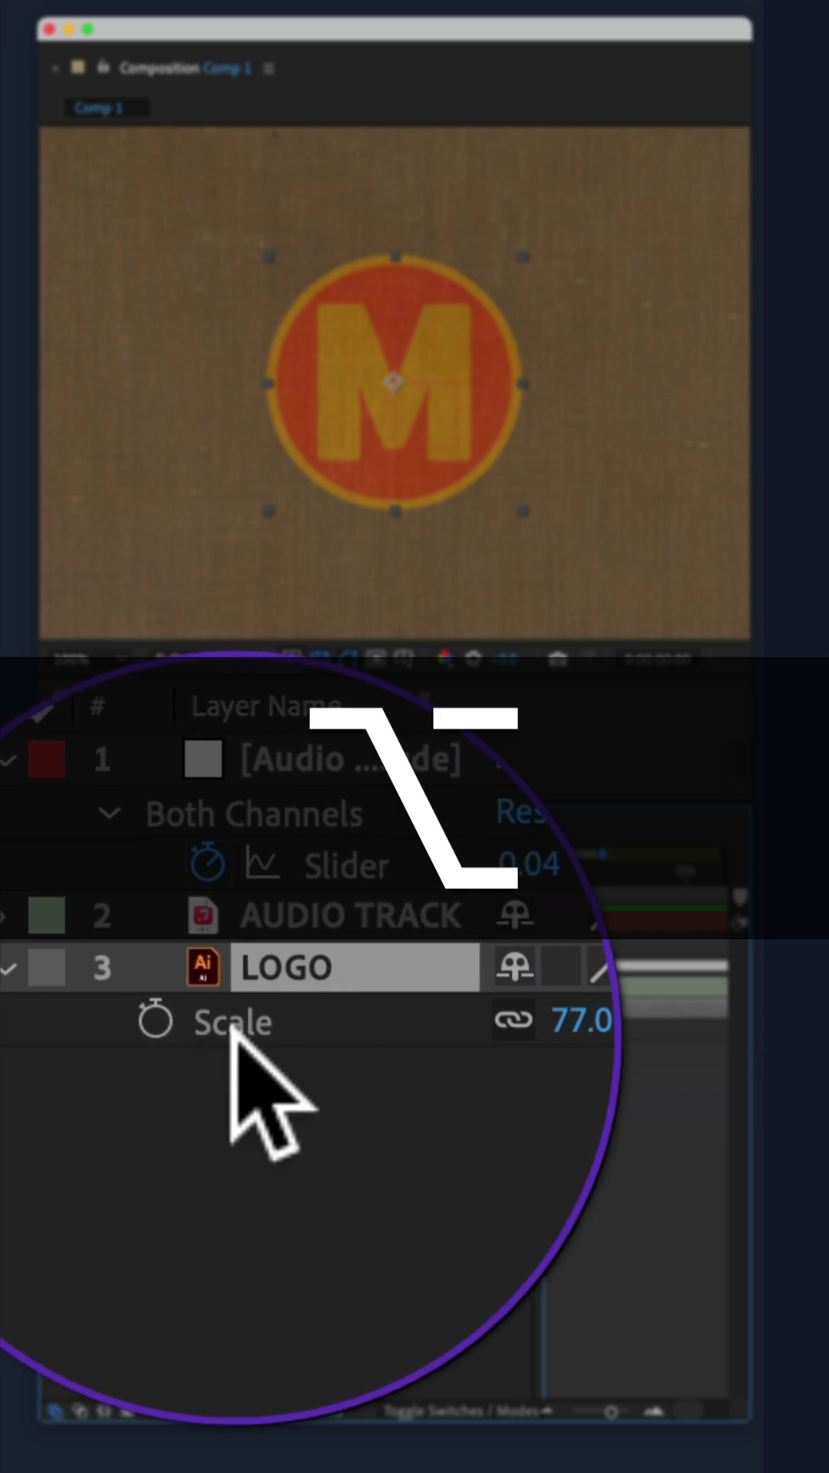
alt+click(225, 1032)
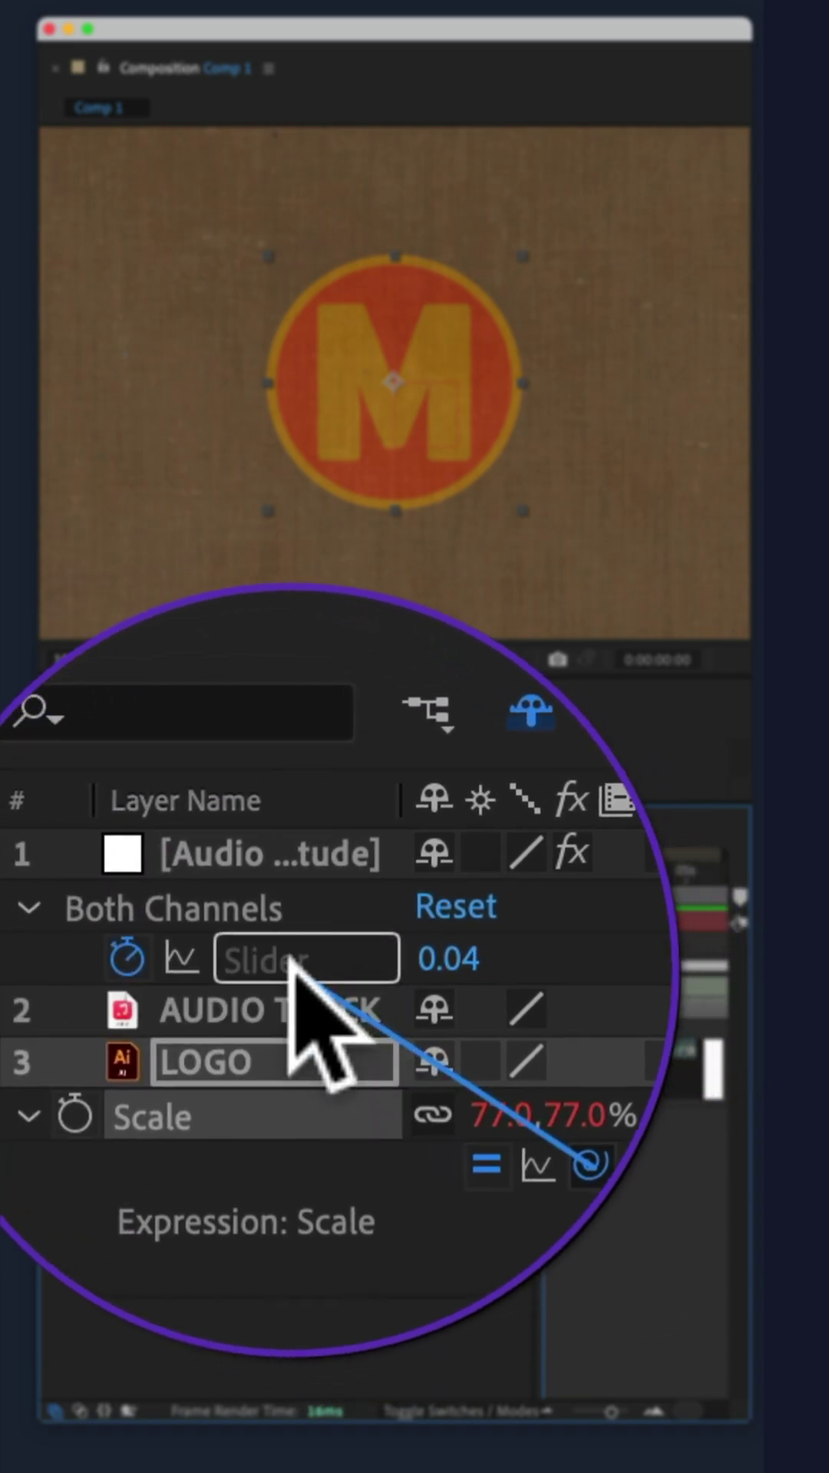
Step: Pick-whip the Scale expression to the Both Channels slider and place the cursor at the expression's end
drag(412, 1050, 295, 1052)
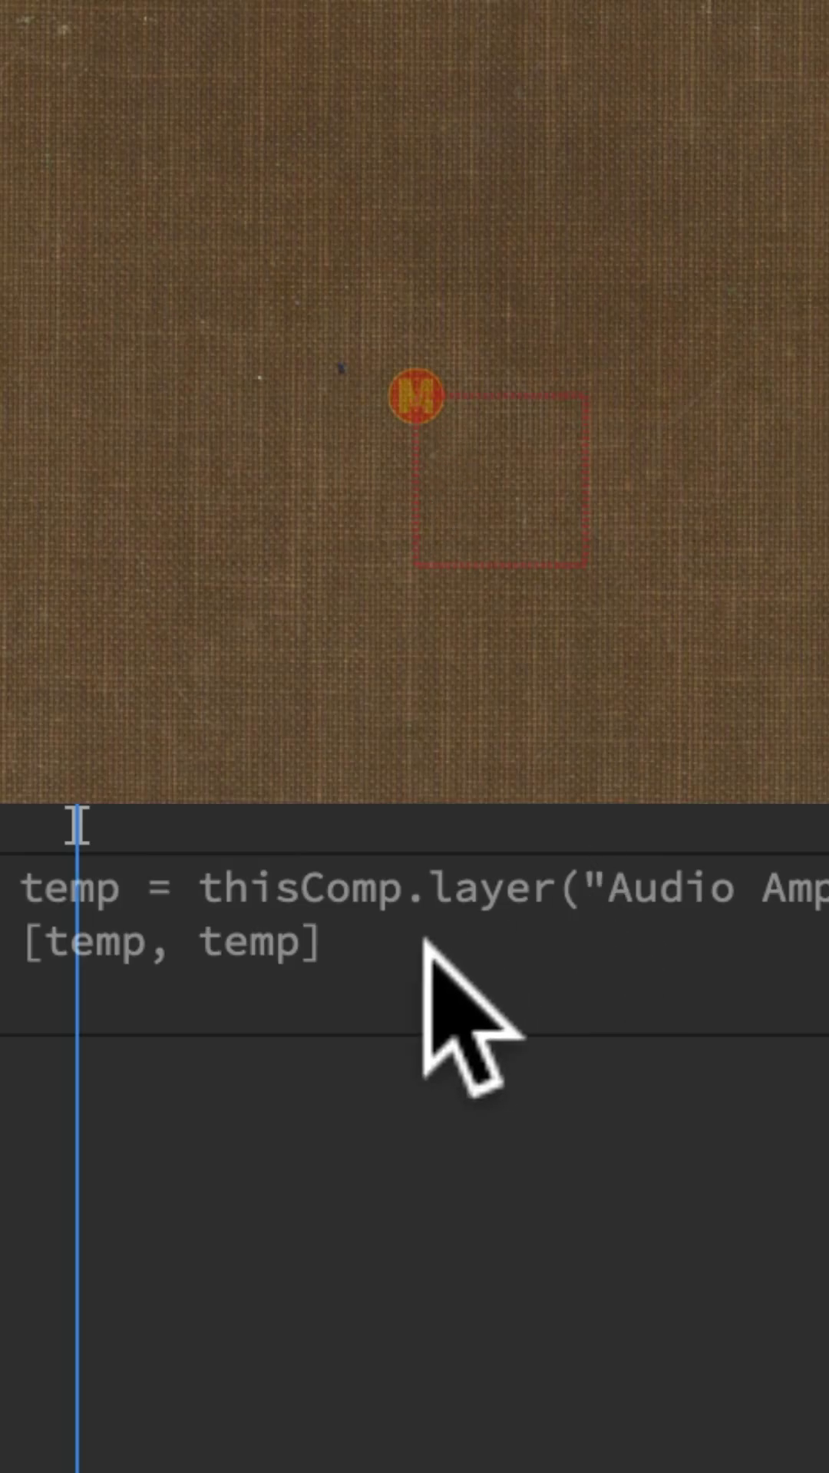
click(564, 935)
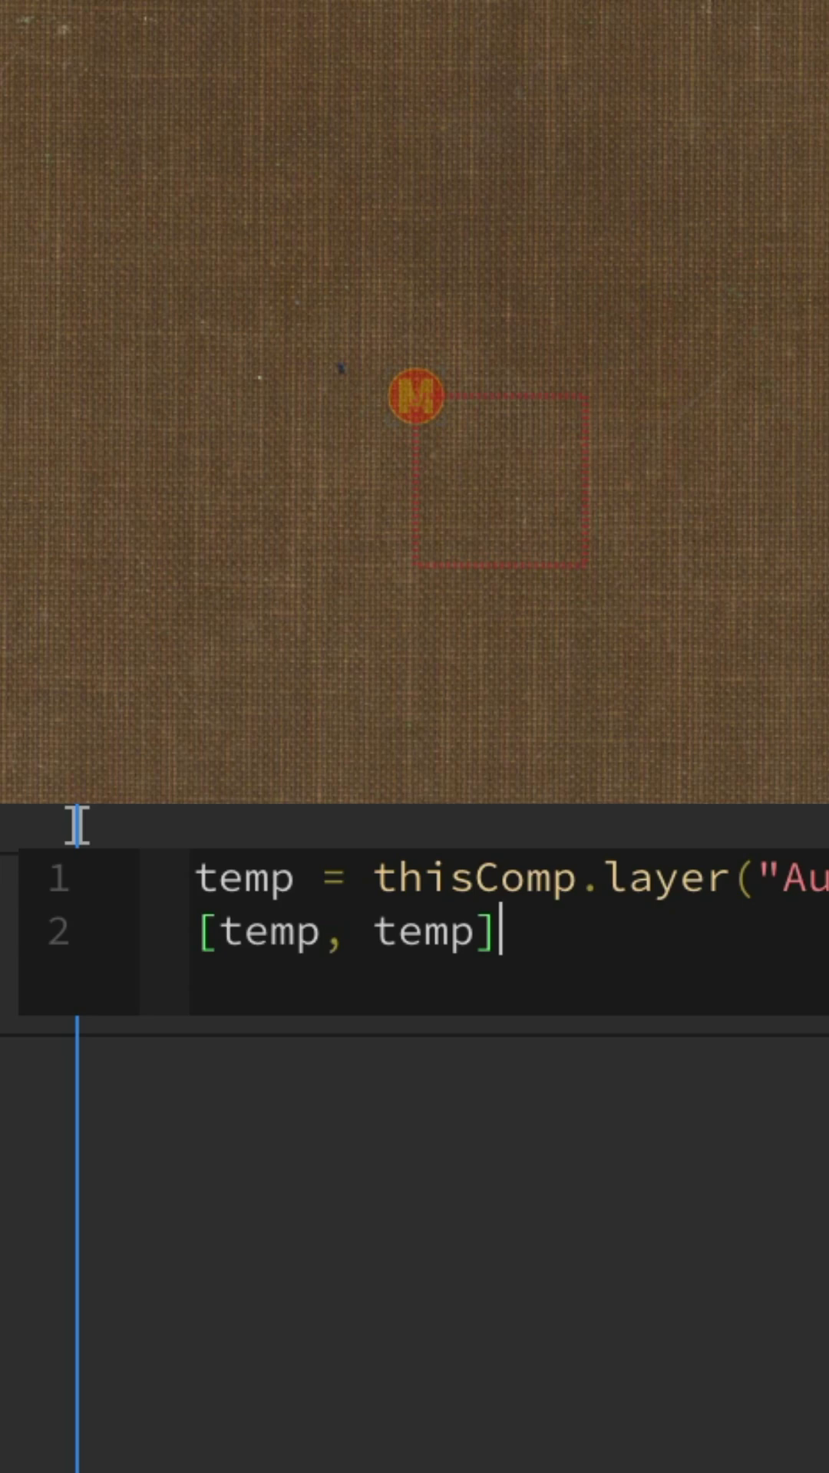